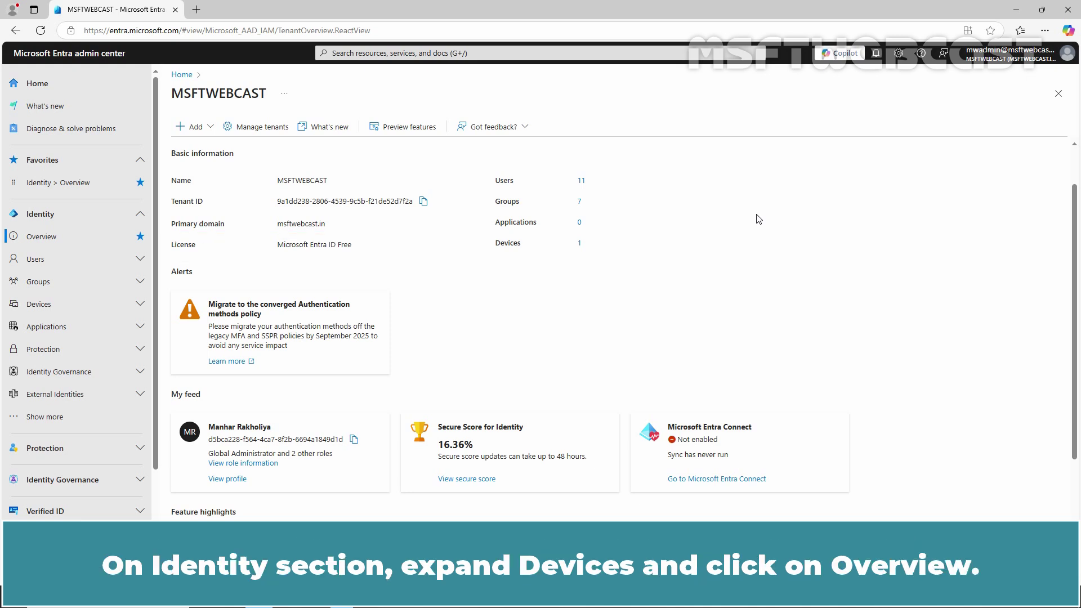
# Step: Open Entra Device settings, where all users may join up to 50 devices
pyautogui.click(82, 304)
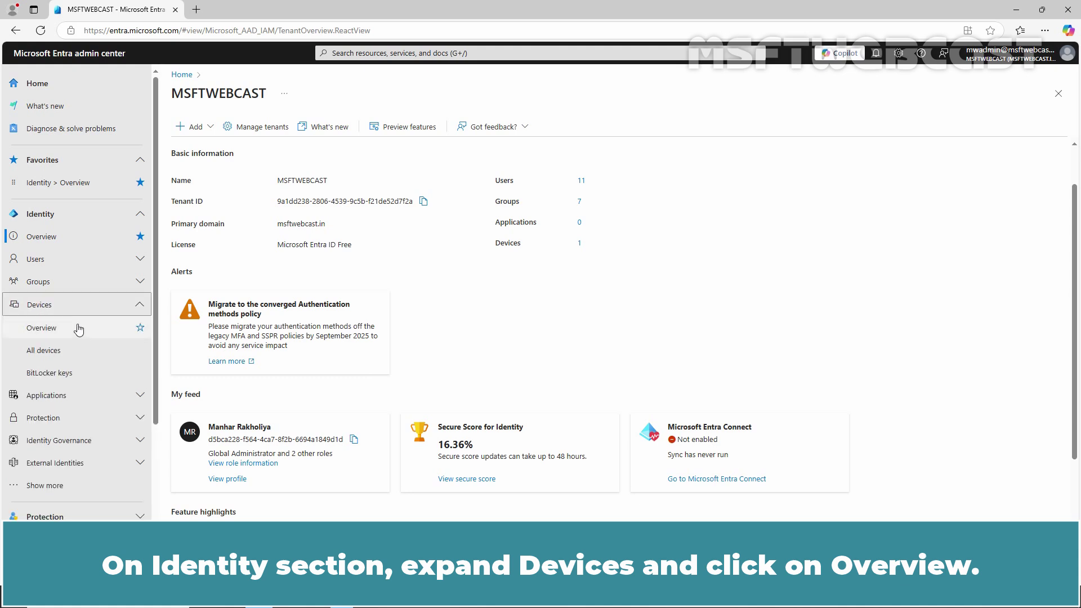
pyautogui.click(54, 332)
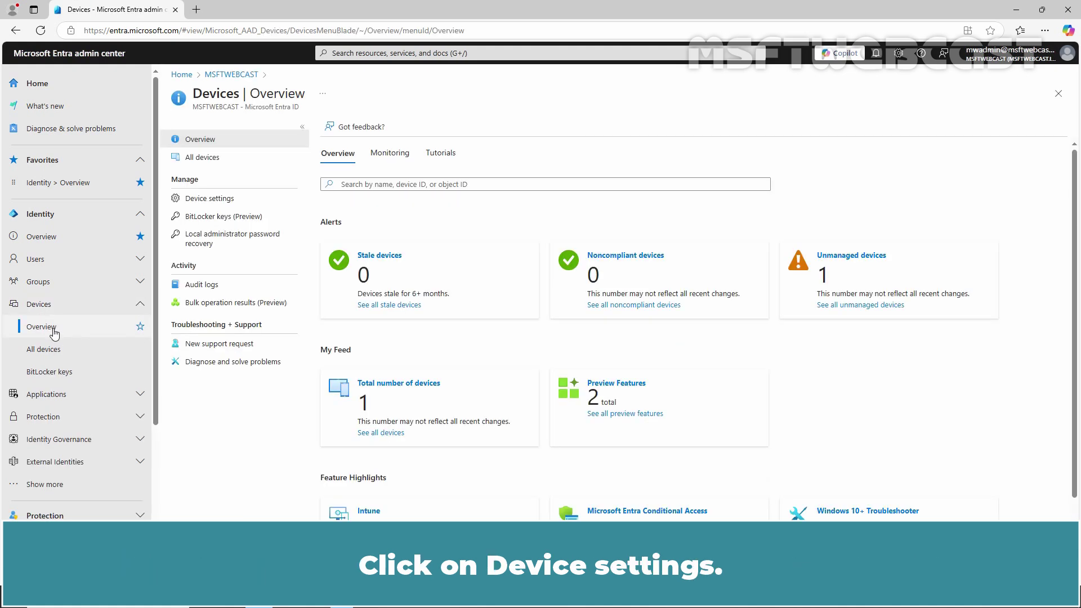
pyautogui.click(216, 203)
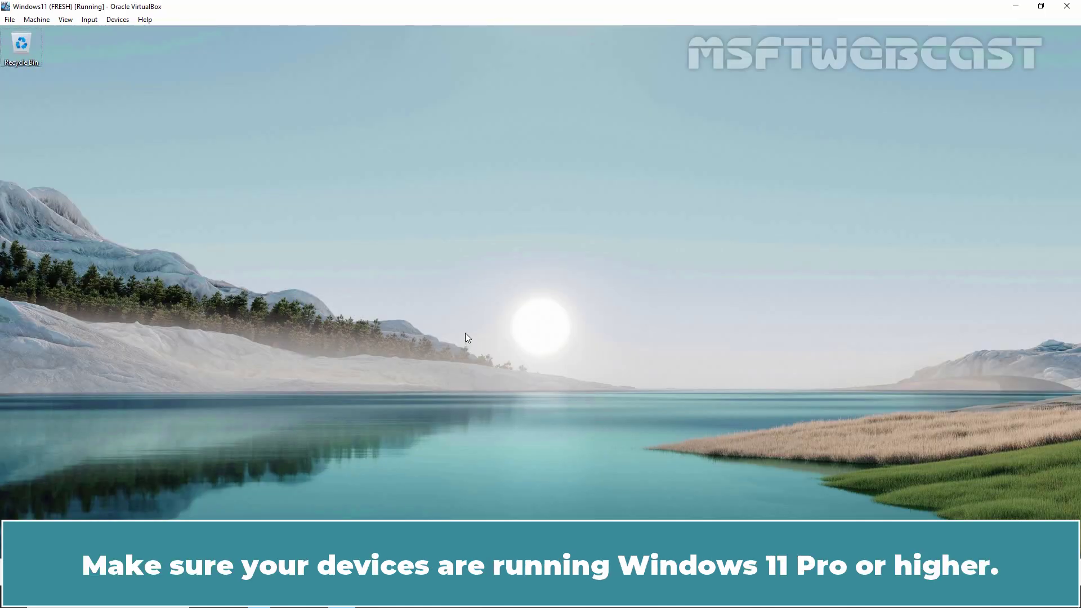
# Step: Bring up the Windows Start menu inside the WIN11-VM01 virtual machine
pyautogui.press('super')
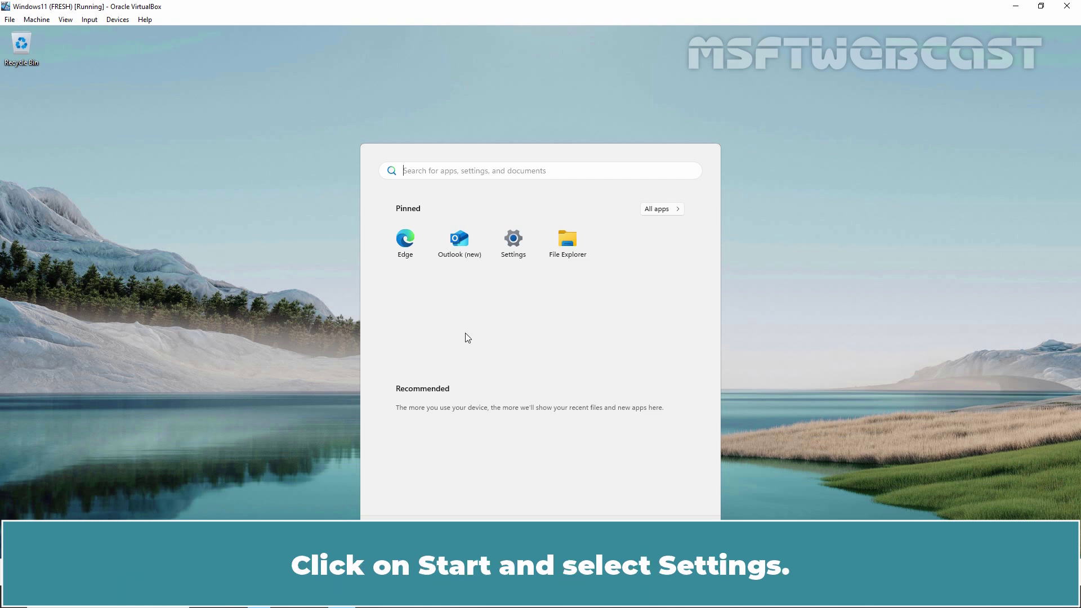
# Step: Open the Access work or school page under Accounts in Windows Settings
pyautogui.click(519, 247)
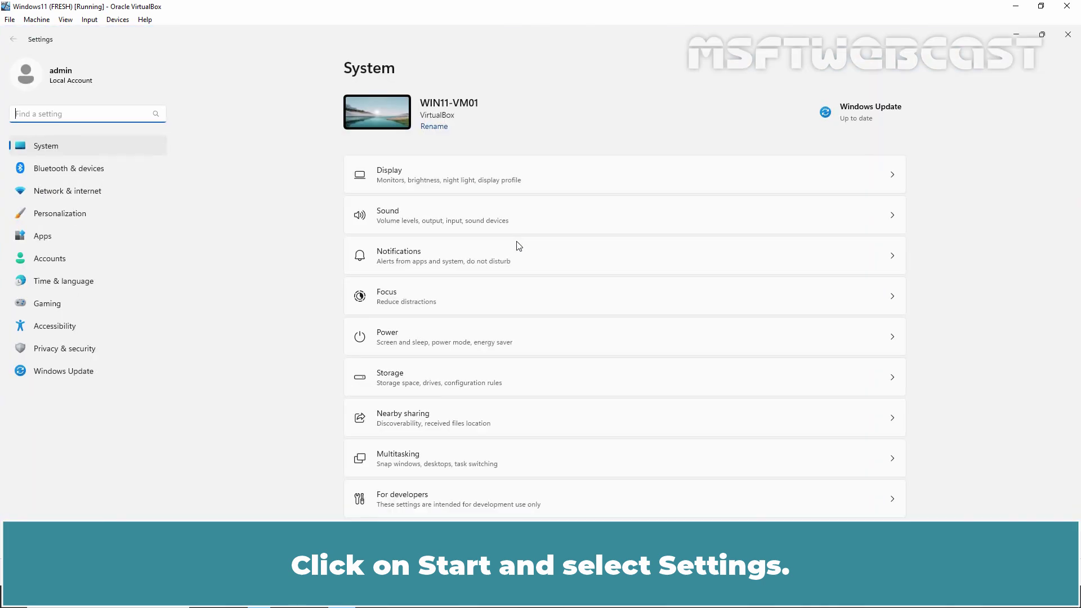
pyautogui.click(45, 263)
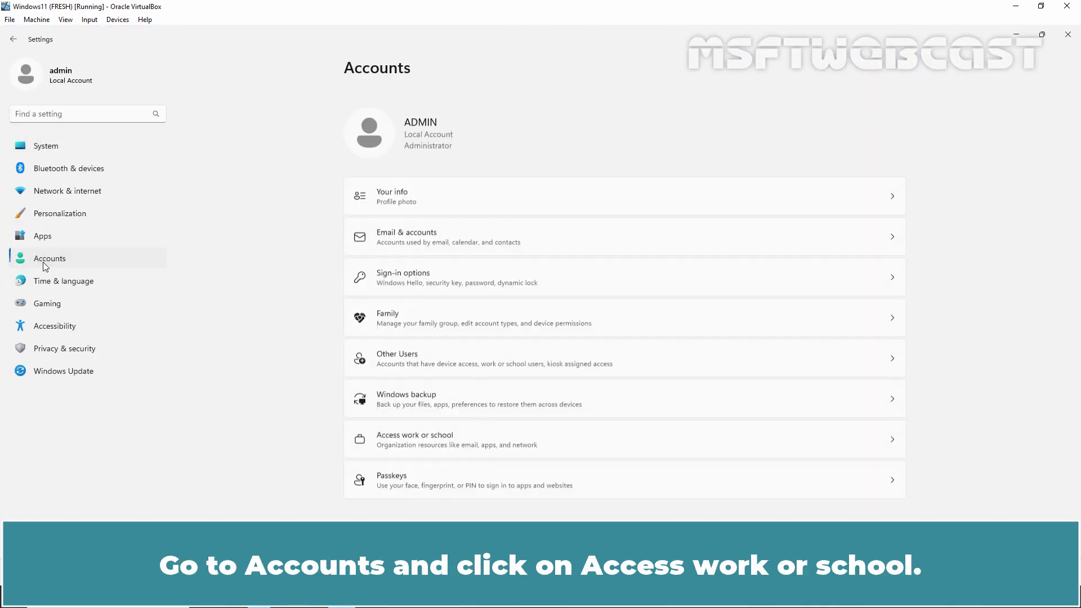
pyautogui.click(449, 428)
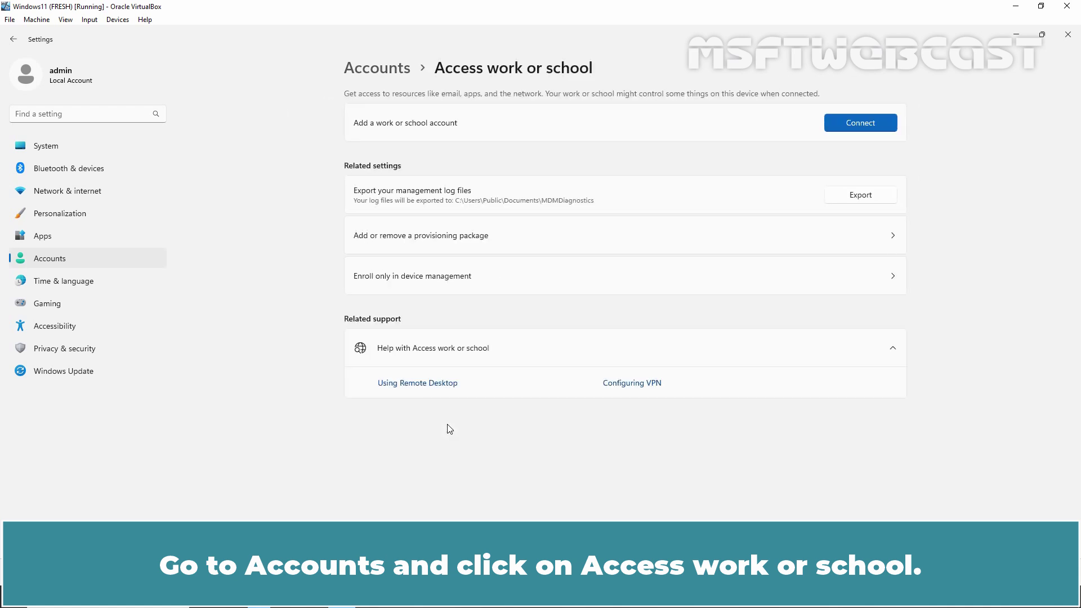
pyautogui.click(856, 121)
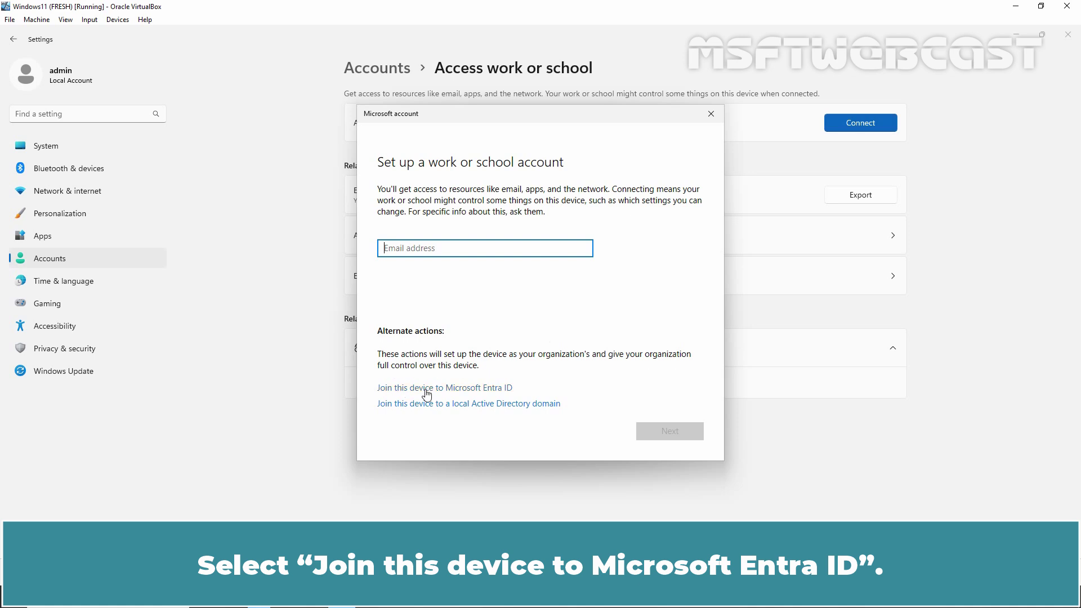
pyautogui.click(472, 394)
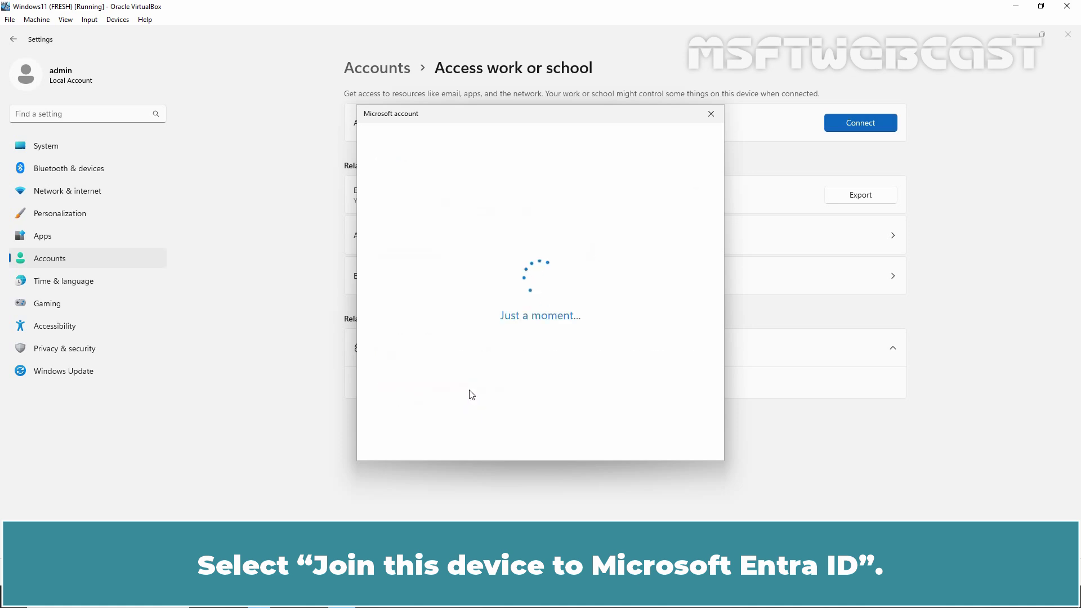
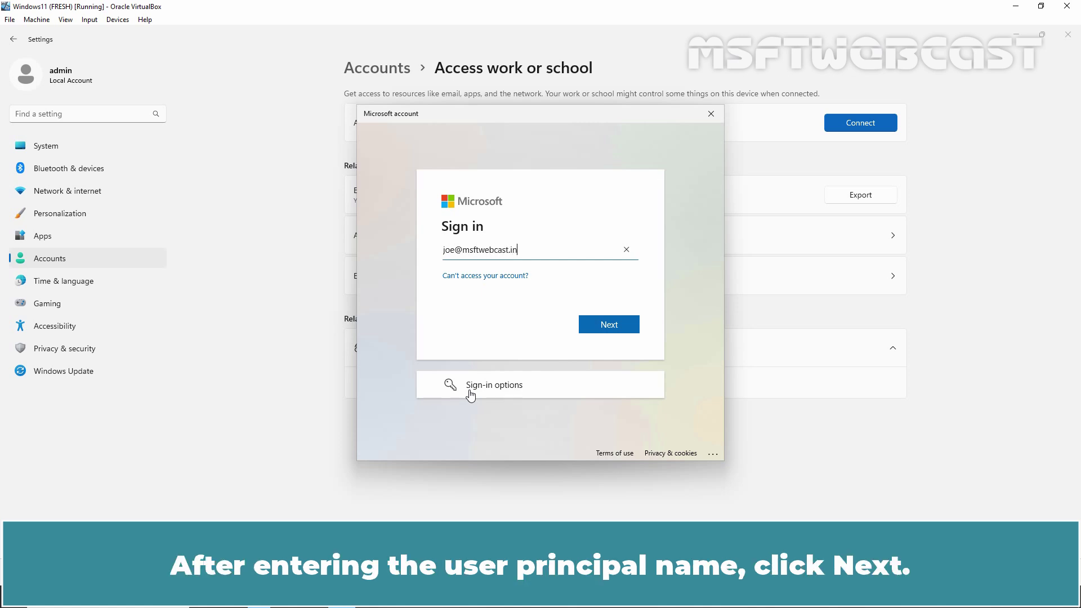
pyautogui.click(609, 327)
pyautogui.write('*****')
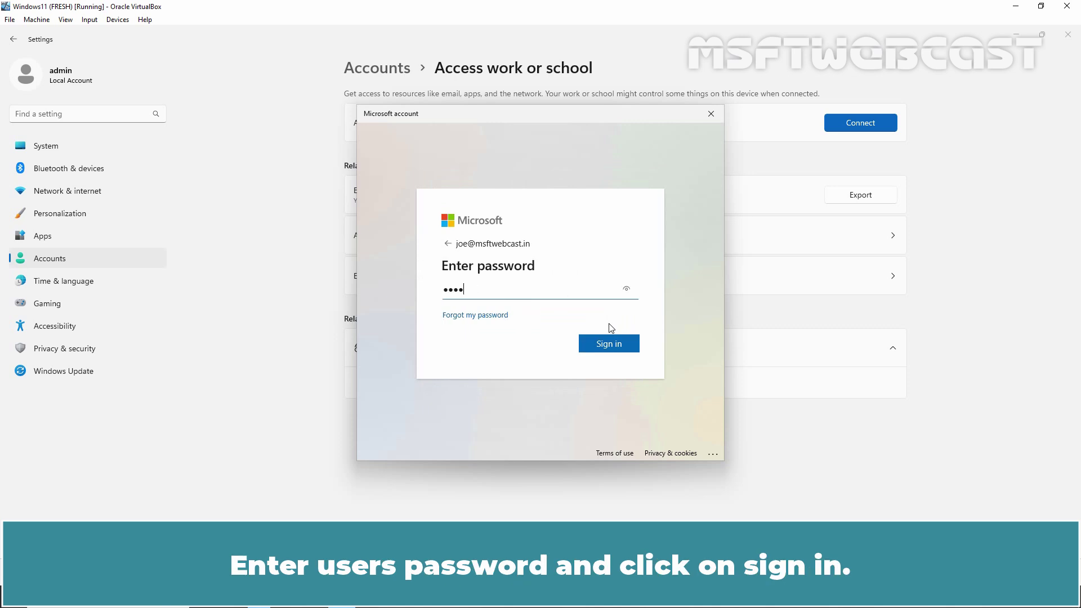
pyautogui.write('****')
# Step: Sign in, confirm joining the MSFTWEBCAST organization, and dismiss the success message
pyautogui.click(612, 347)
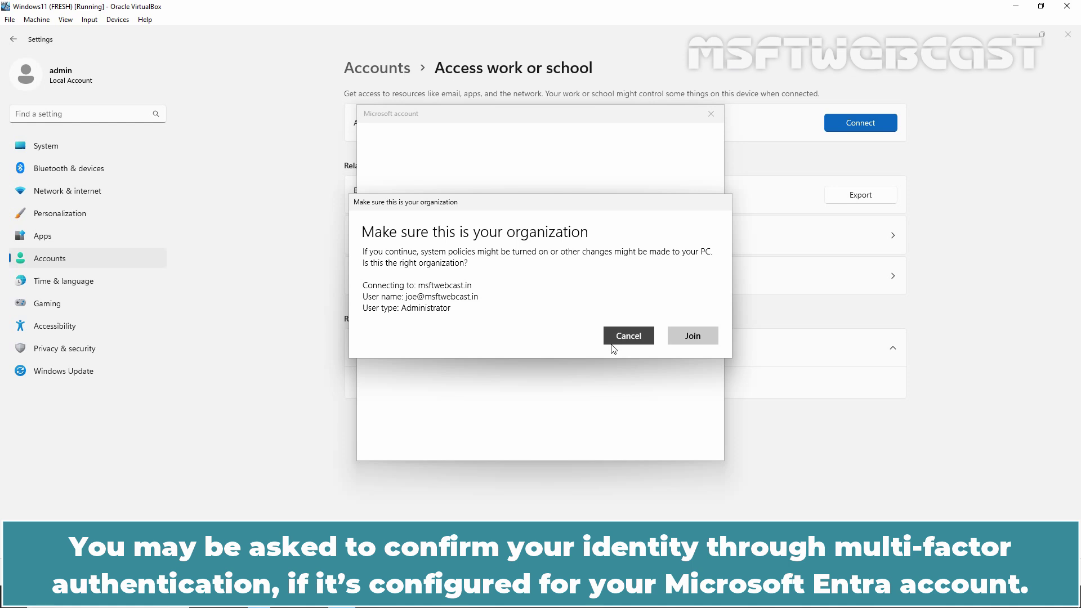
pyautogui.click(690, 337)
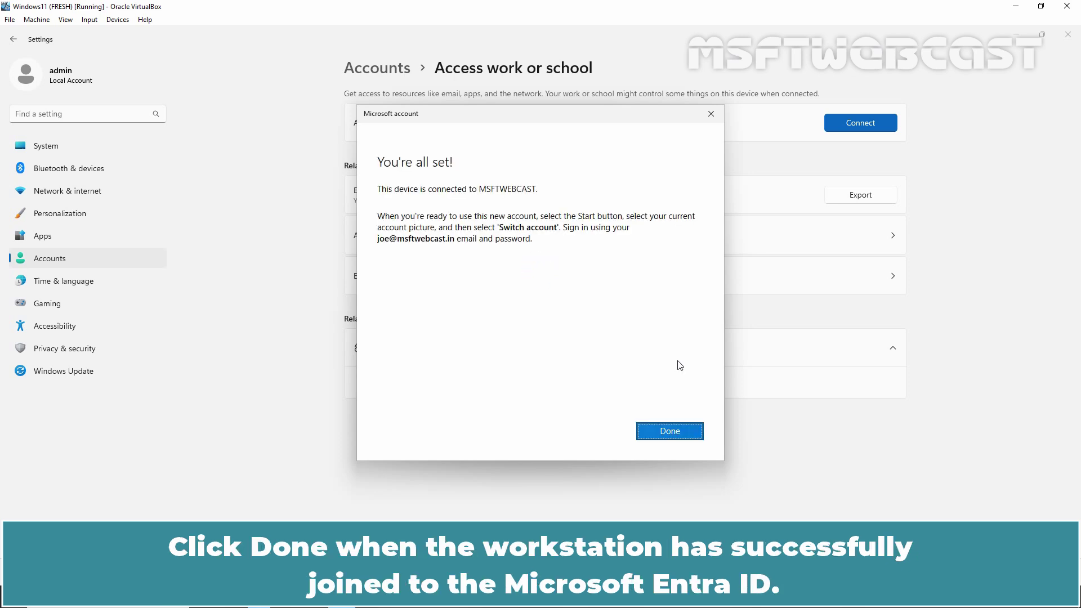
pyautogui.click(668, 432)
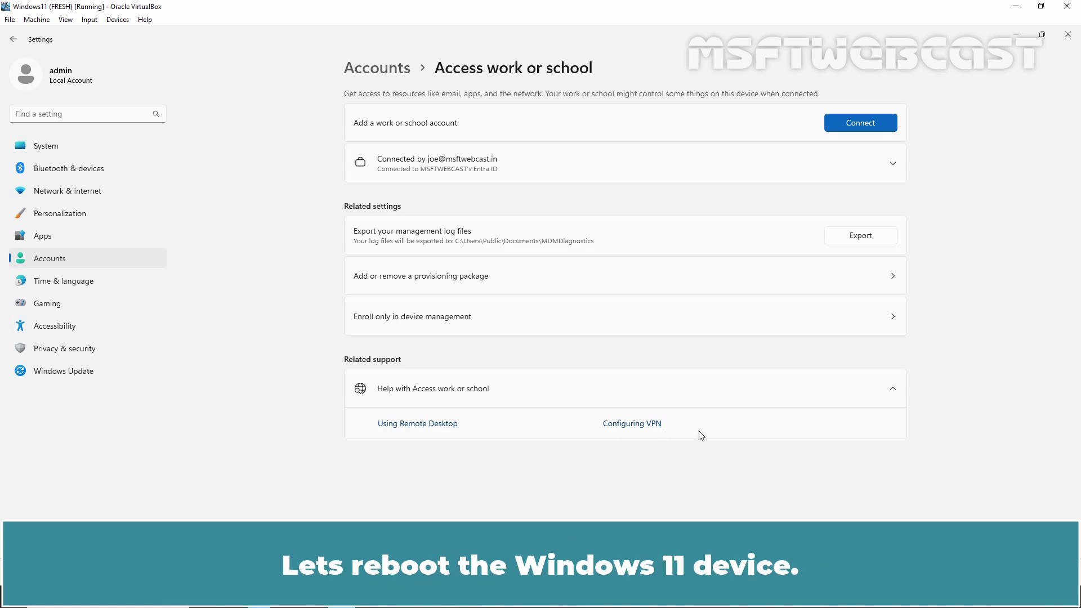
# Step: Close Settings and restart the Windows 11 VM
pyautogui.click(1069, 38)
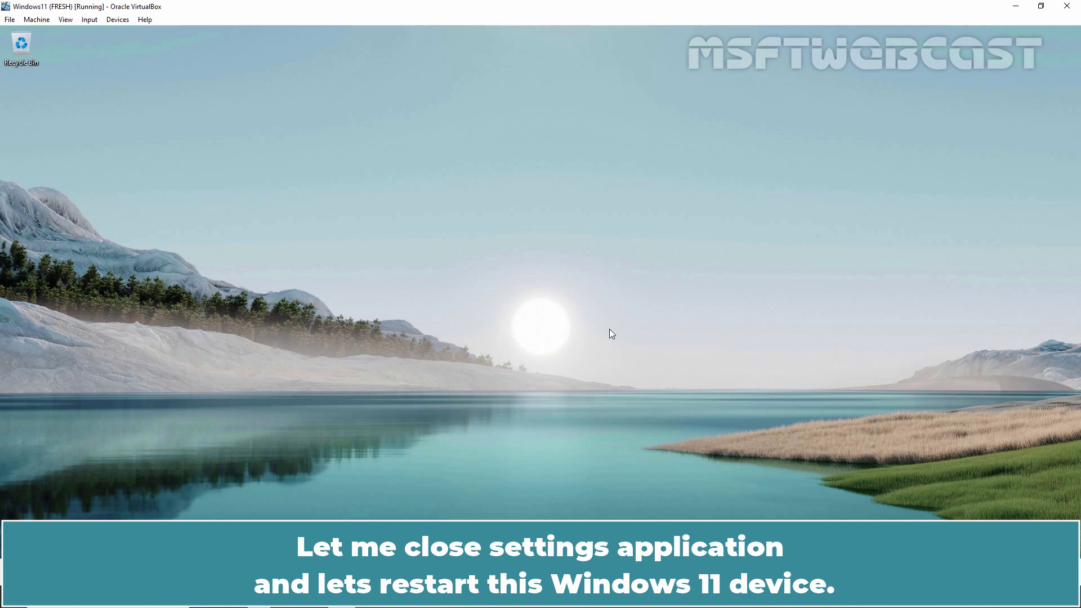
pyautogui.hotkey('alt', 'F4')
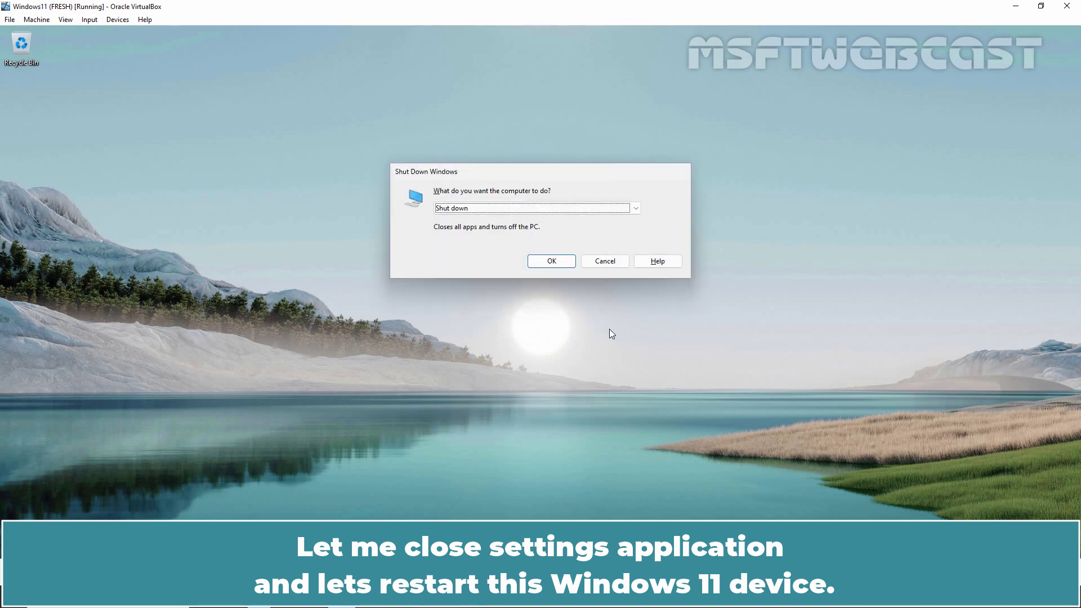
pyautogui.press('Down')
pyautogui.click(552, 261)
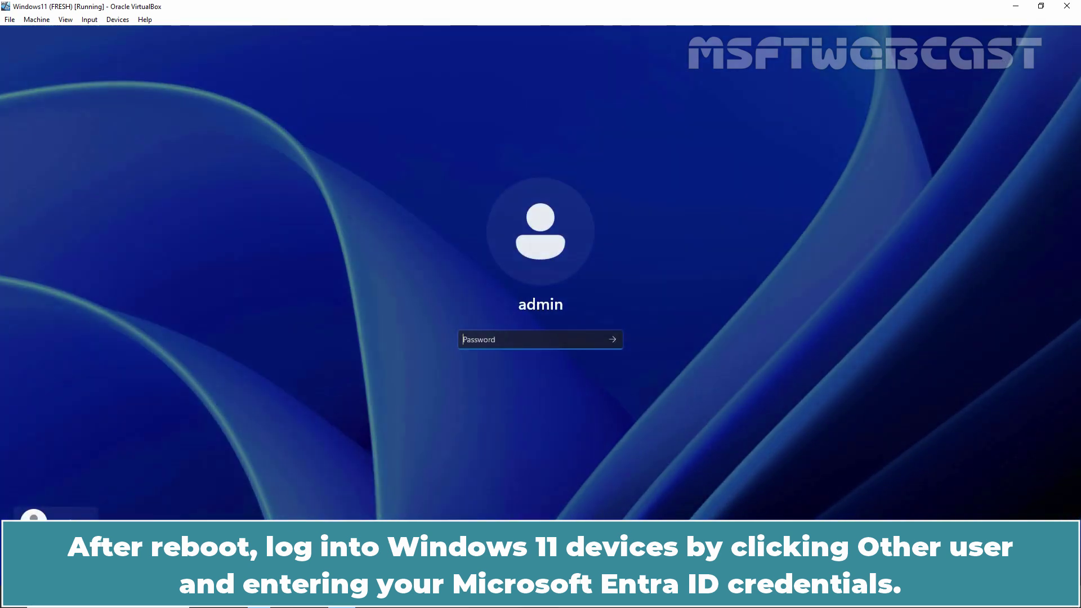
pyautogui.click(57, 514)
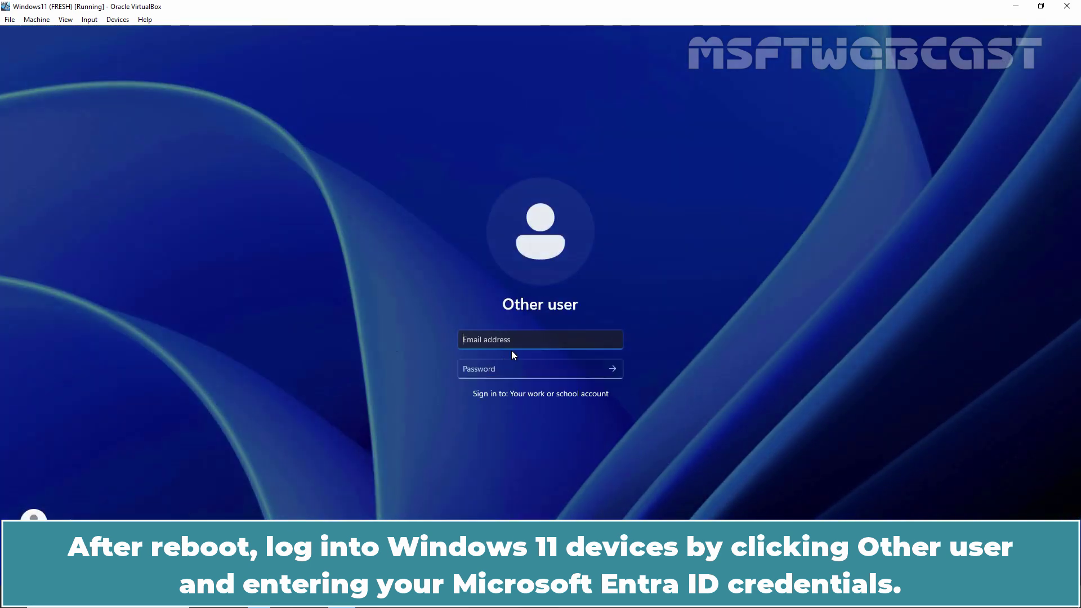
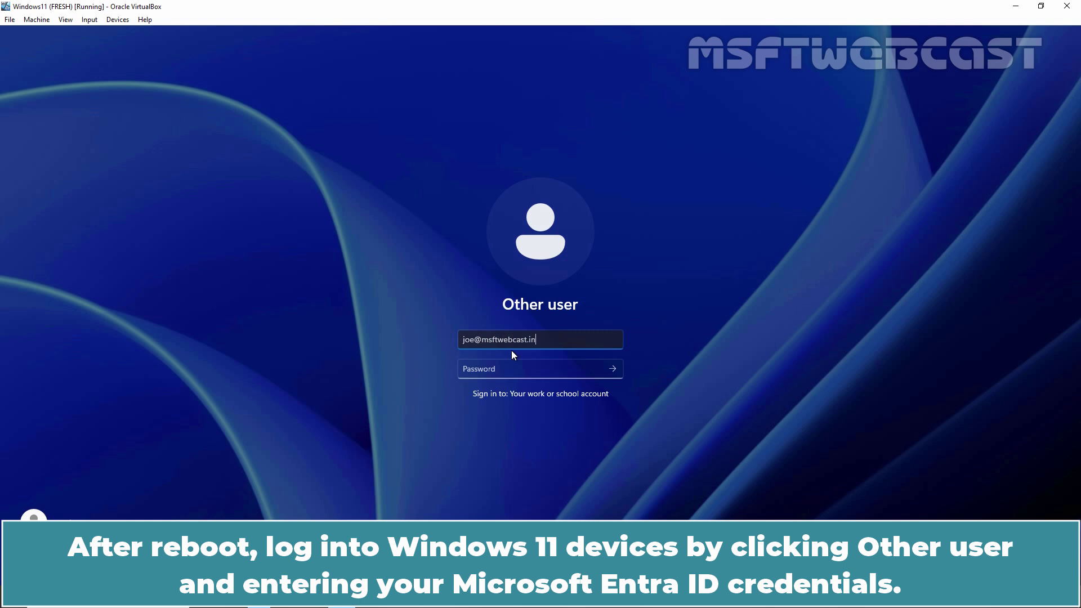
pyautogui.press('Tab')
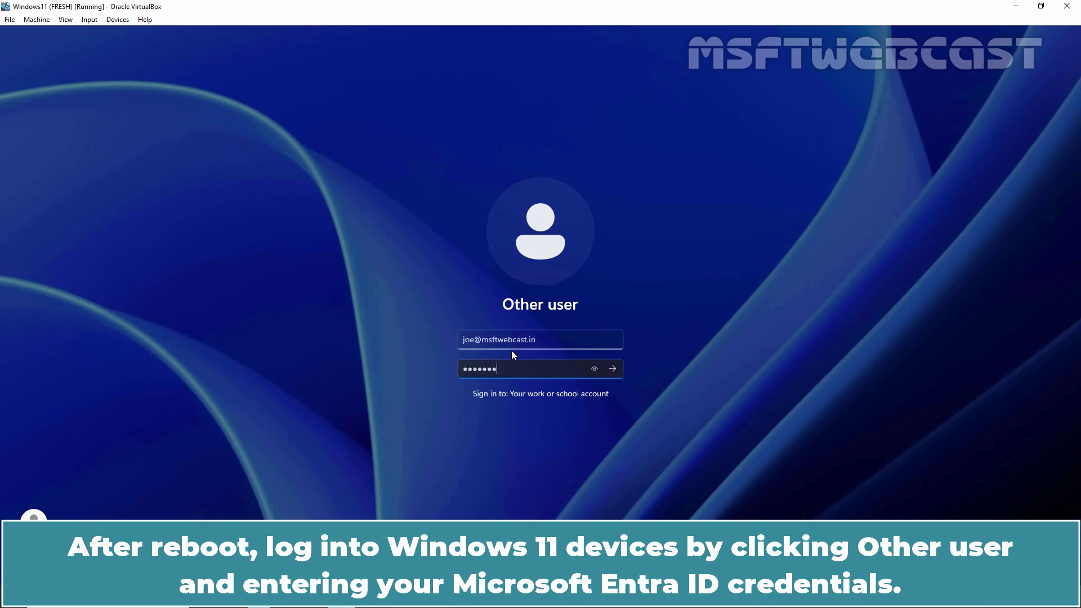
pyautogui.press('Return')
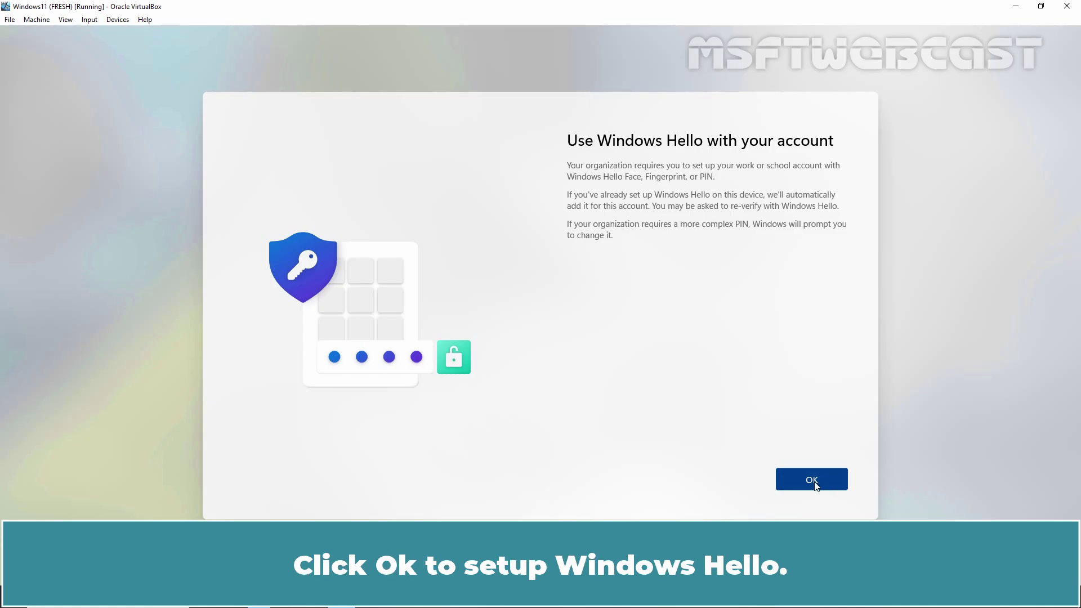
pyautogui.click(815, 482)
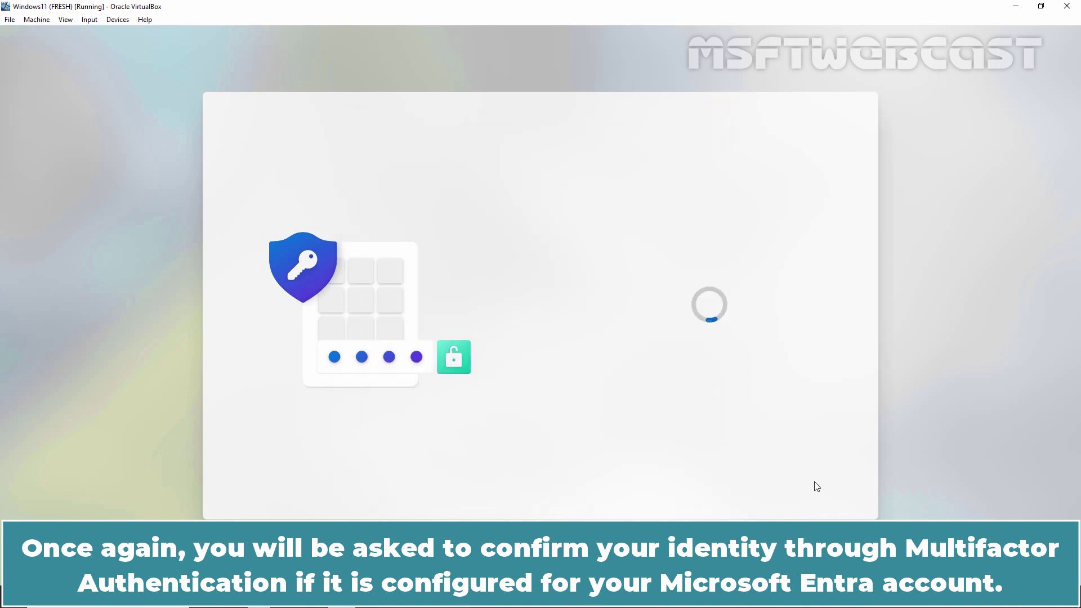
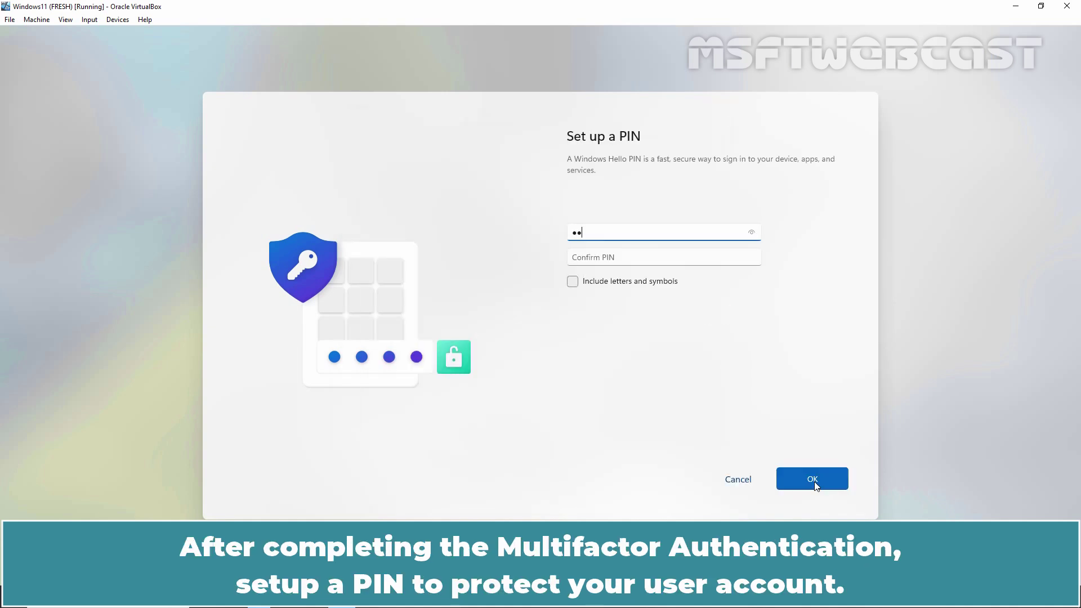
pyautogui.press('Tab')
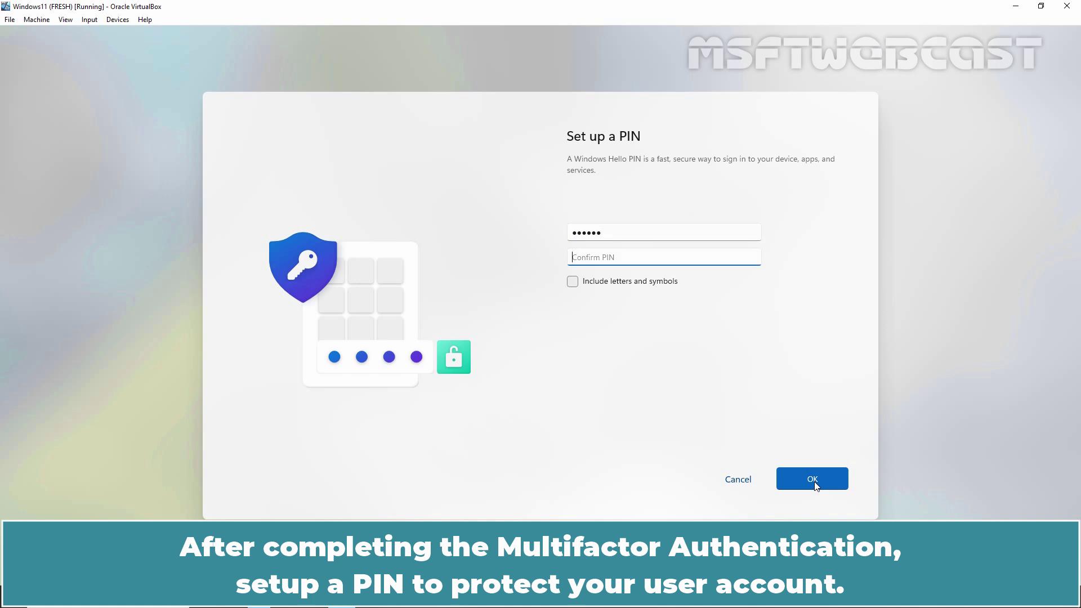
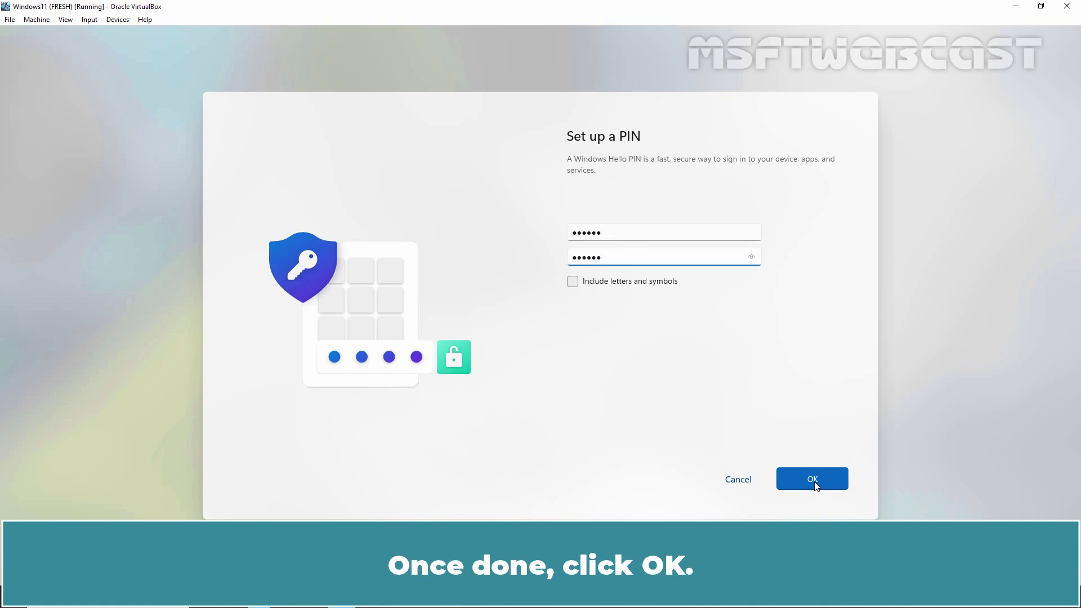
pyautogui.click(815, 485)
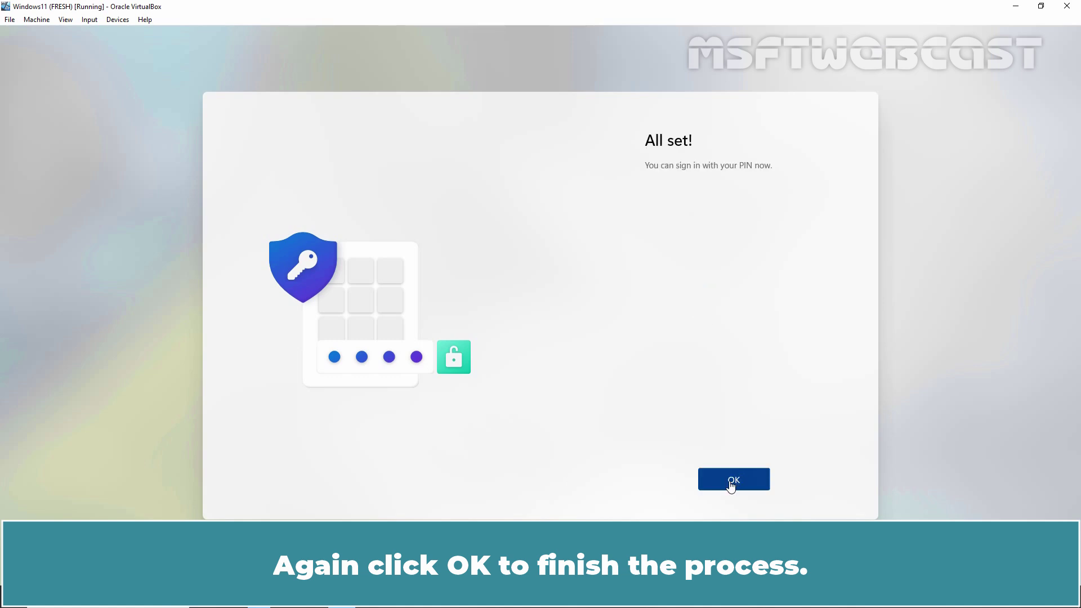
pyautogui.click(730, 480)
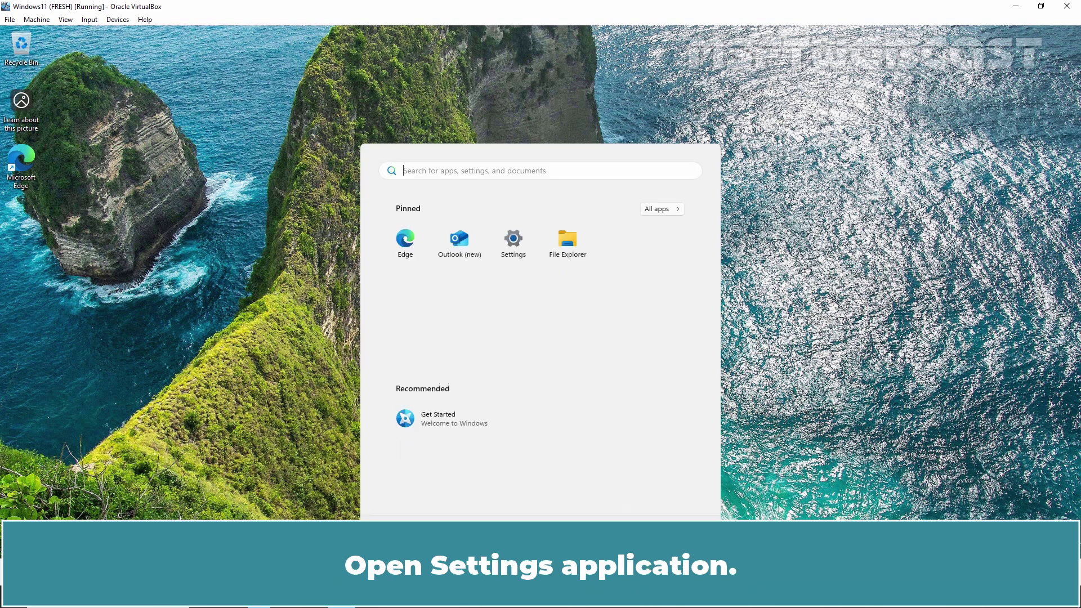
# Step: As the Entra user, check Accounts > Access work or school for the MSFTWEBCAST connection
pyautogui.click(516, 241)
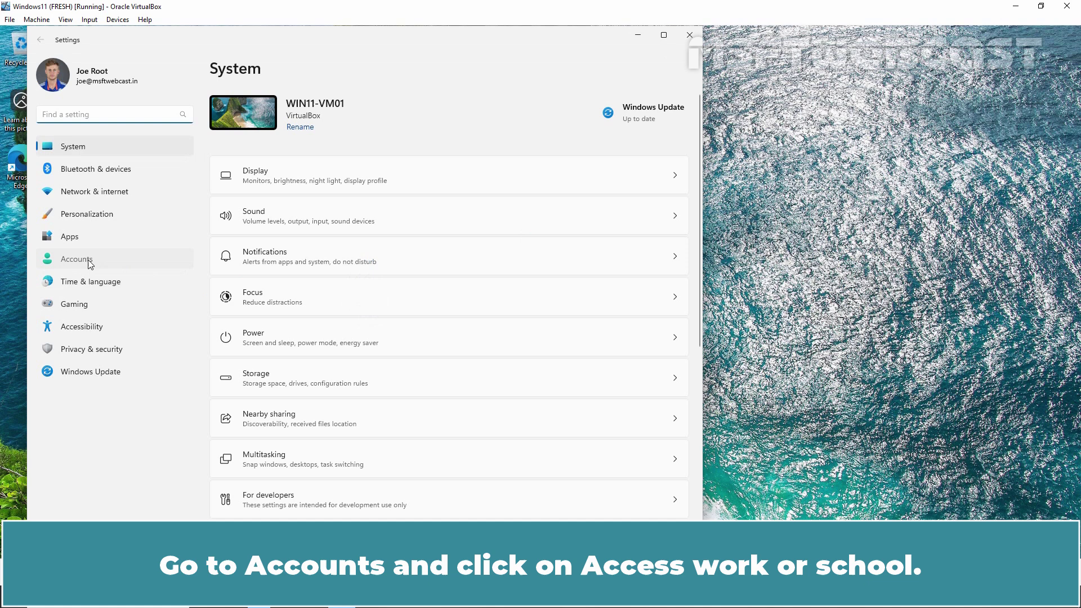
pyautogui.click(90, 264)
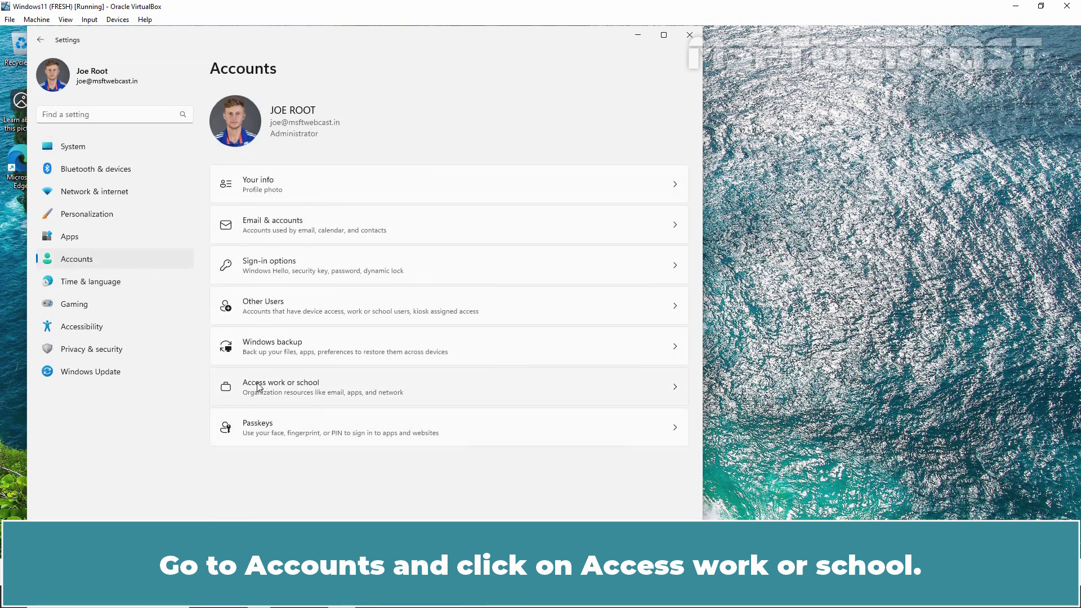
pyautogui.click(304, 389)
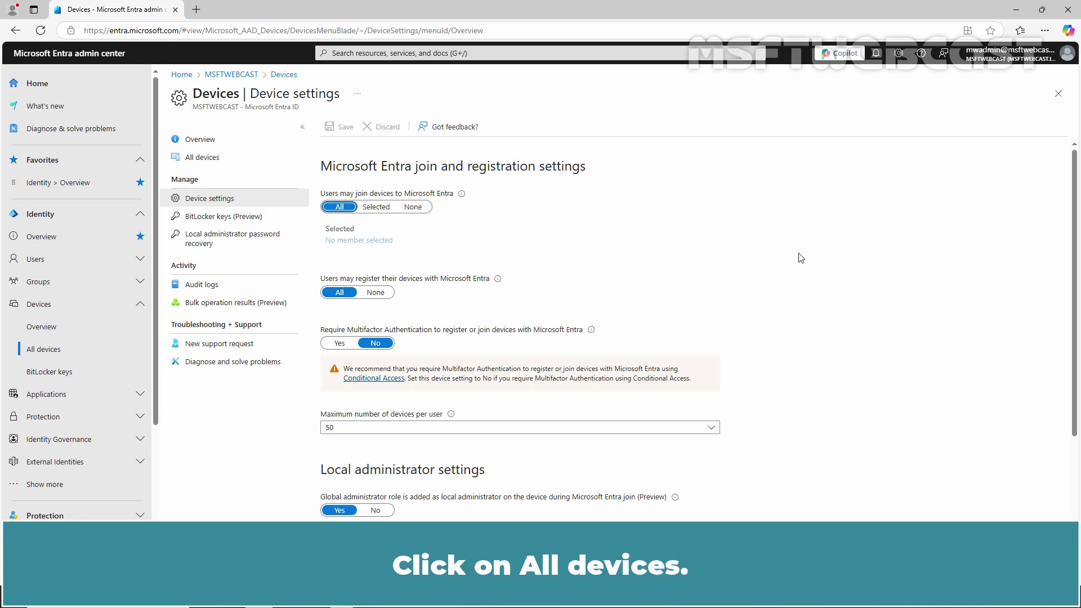
# Step: List All devices and widen the Join type column to show WIN11-VM01 as Entra joined
pyautogui.click(198, 160)
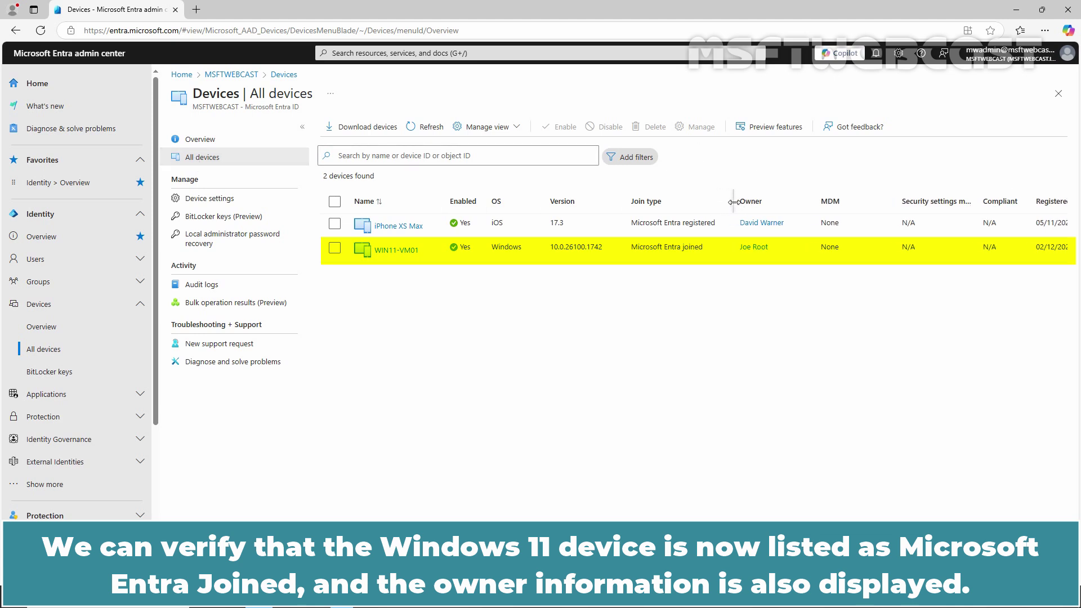
pyautogui.moveTo(717, 204); pyautogui.dragTo(742, 204)
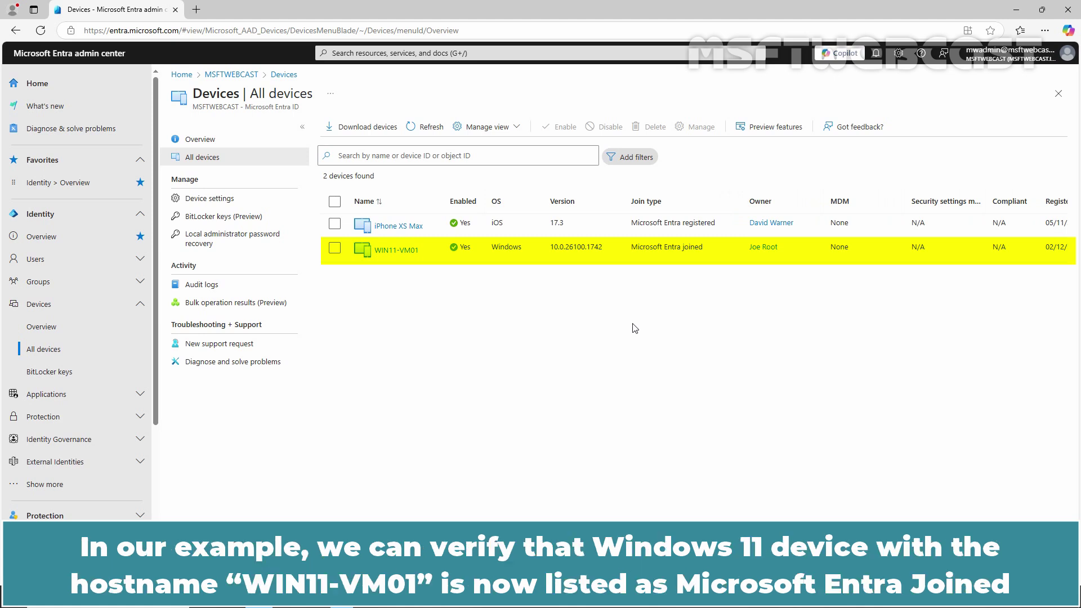